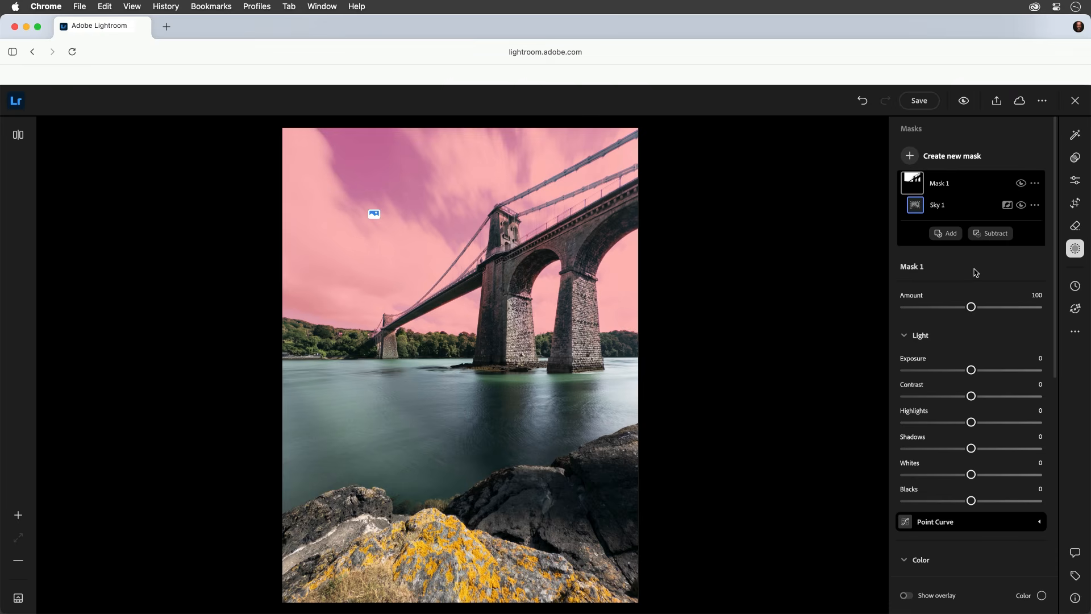
# Set the Clarity of the sky mask to +69.
pyautogui.scroll(-10, 975, 273)
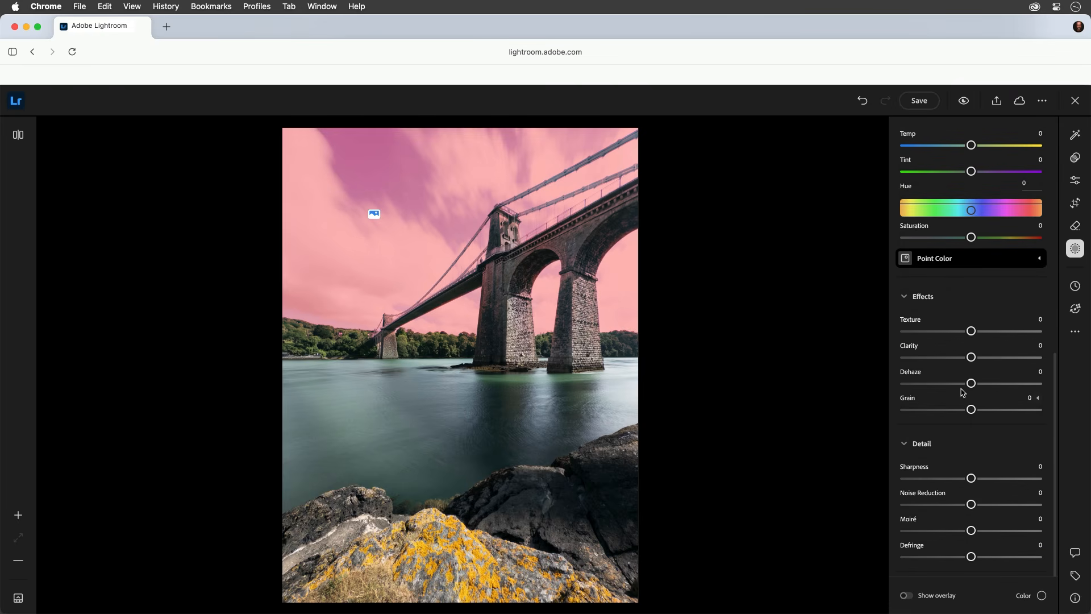
pyautogui.moveTo(971, 357); pyautogui.dragTo(1017, 362)
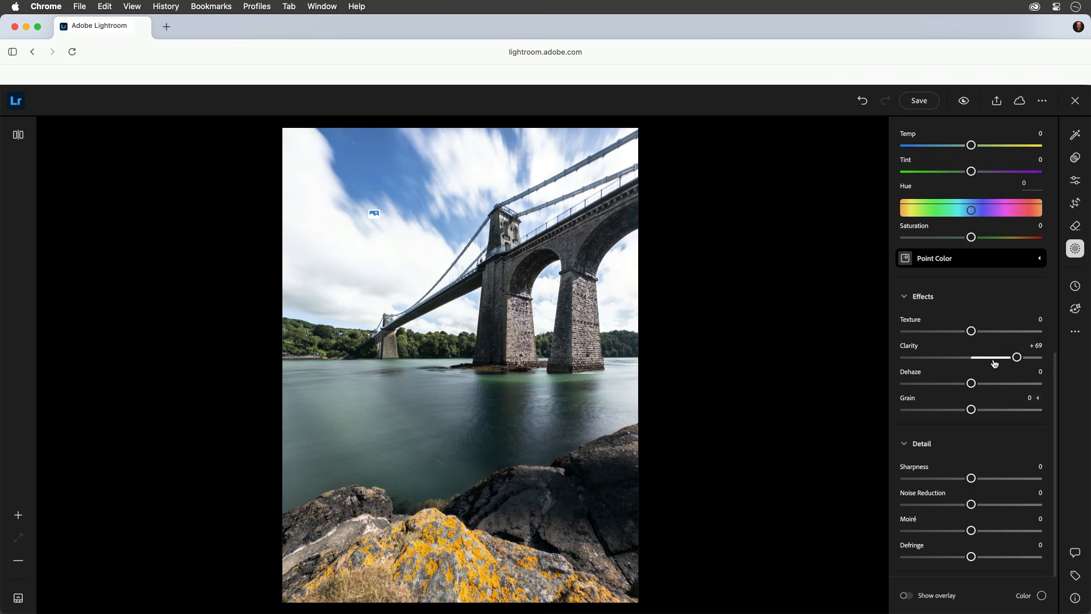
# Create an Objects mask over the foreground rocks and lower its Exposure to -1.29.
pyautogui.scroll(10, 994, 364)
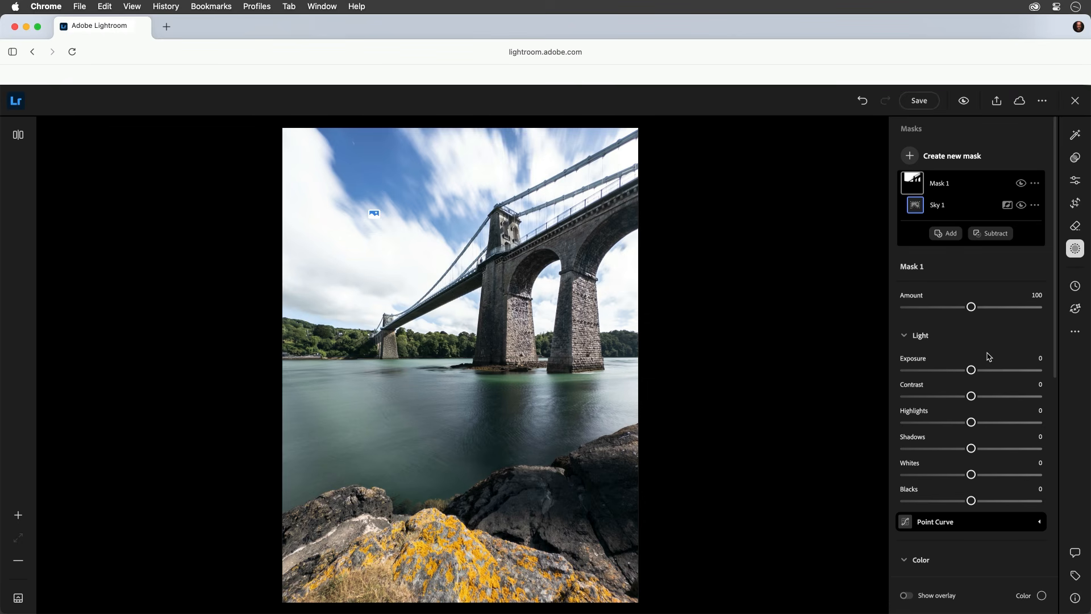
pyautogui.moveTo(909, 173)
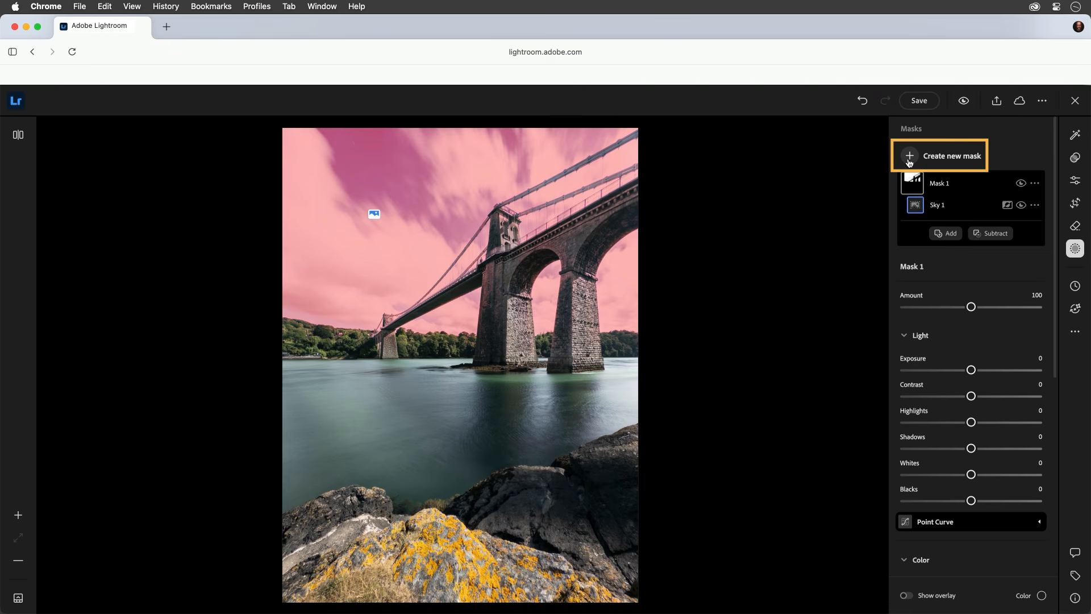
pyautogui.click(910, 159)
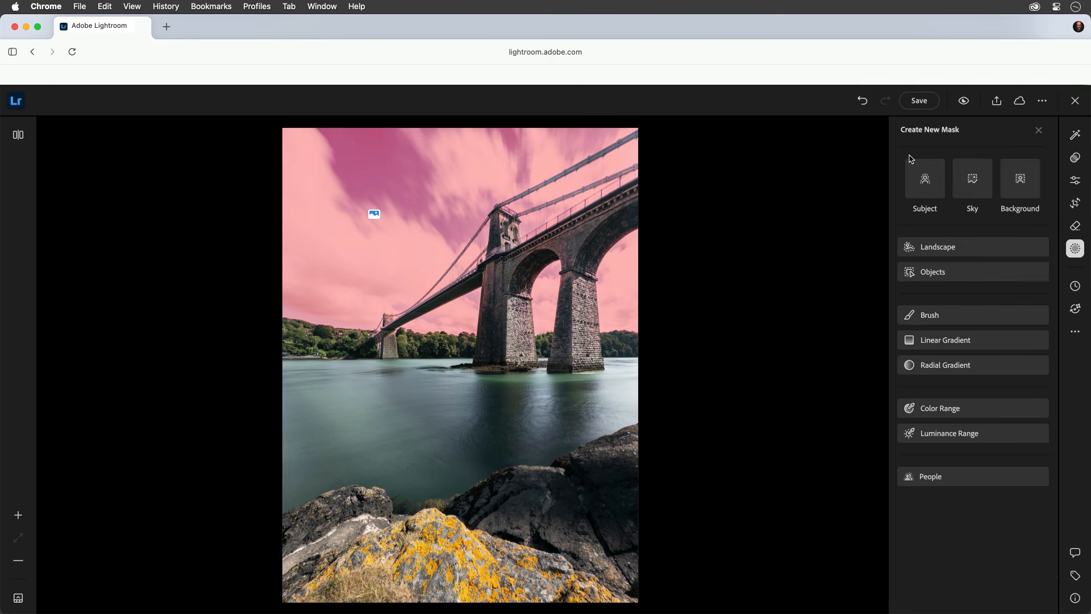
pyautogui.click(932, 274)
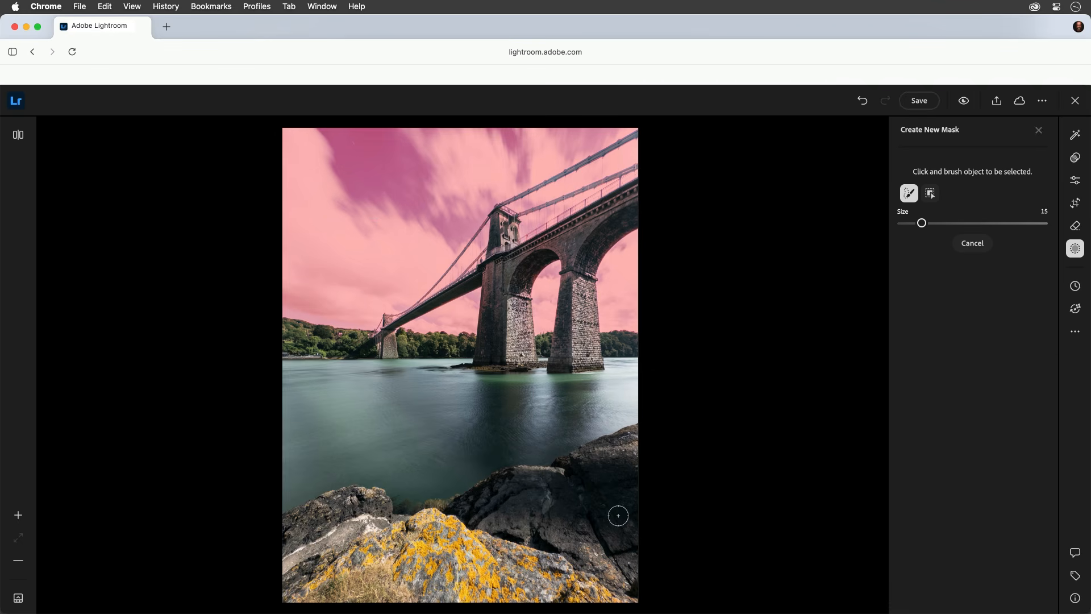
pyautogui.moveTo(588, 592)
pyautogui.mouseDown()
pyautogui.moveTo(504, 548)
pyautogui.moveTo(349, 496)
pyautogui.moveTo(310, 514)
pyautogui.moveTo(291, 553)
pyautogui.moveTo(296, 589)
pyautogui.moveTo(598, 596)
pyautogui.mouseUp()
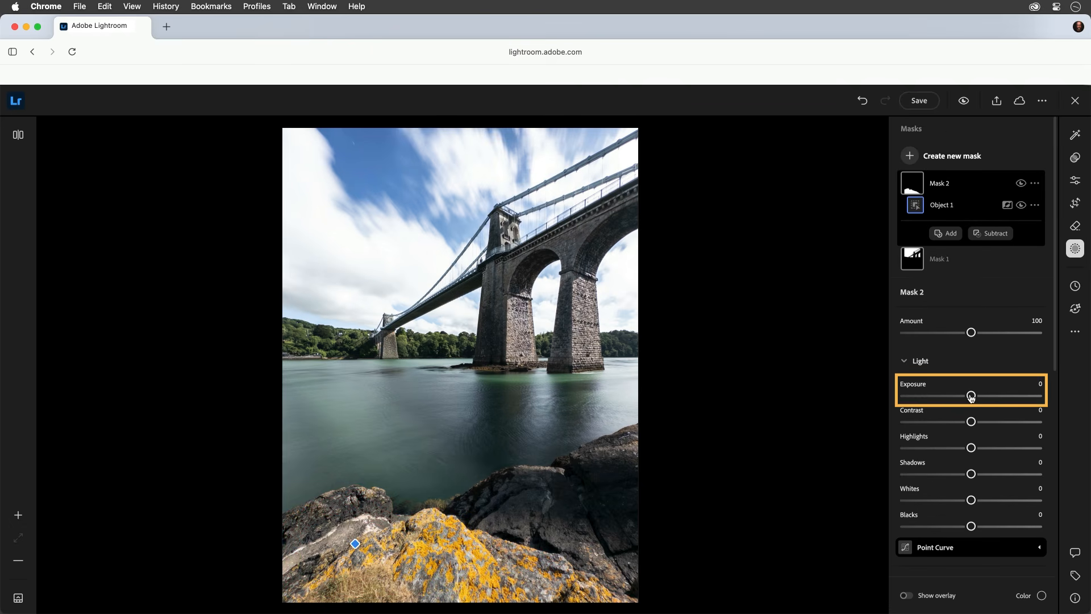
pyautogui.moveTo(971, 398); pyautogui.dragTo(950, 400)
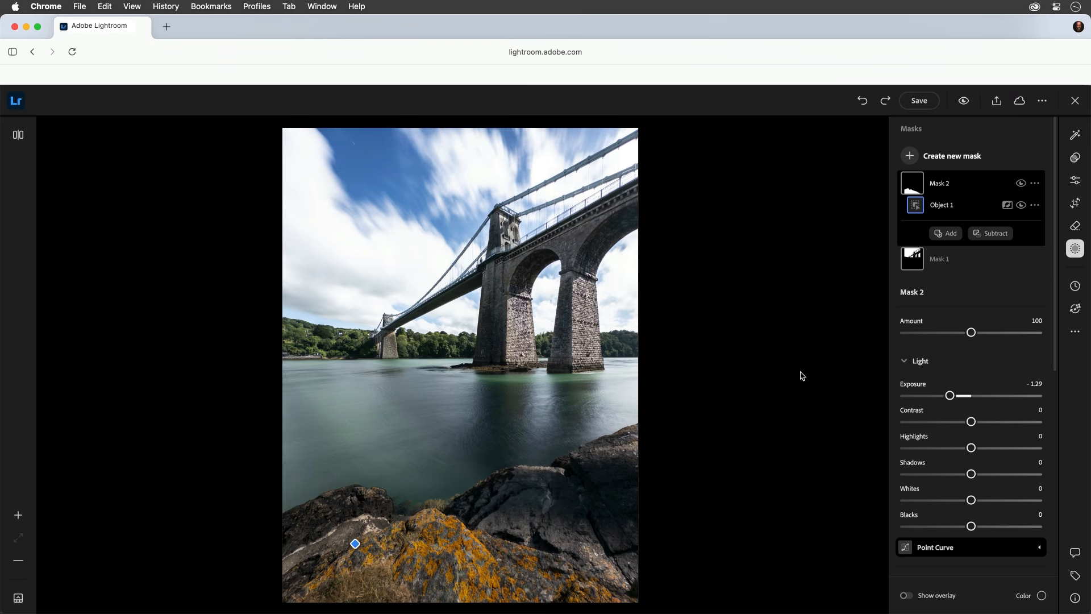
# Subtract the grey rock at the photo's lower left from the rocks mask using an Objects selection.
pyautogui.click(991, 233)
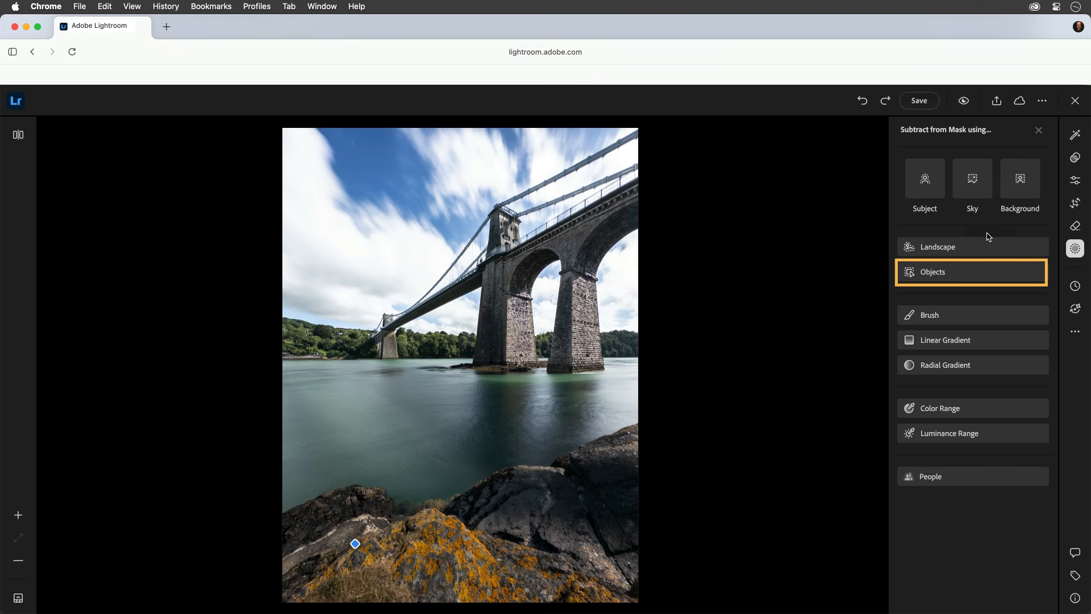
pyautogui.click(932, 273)
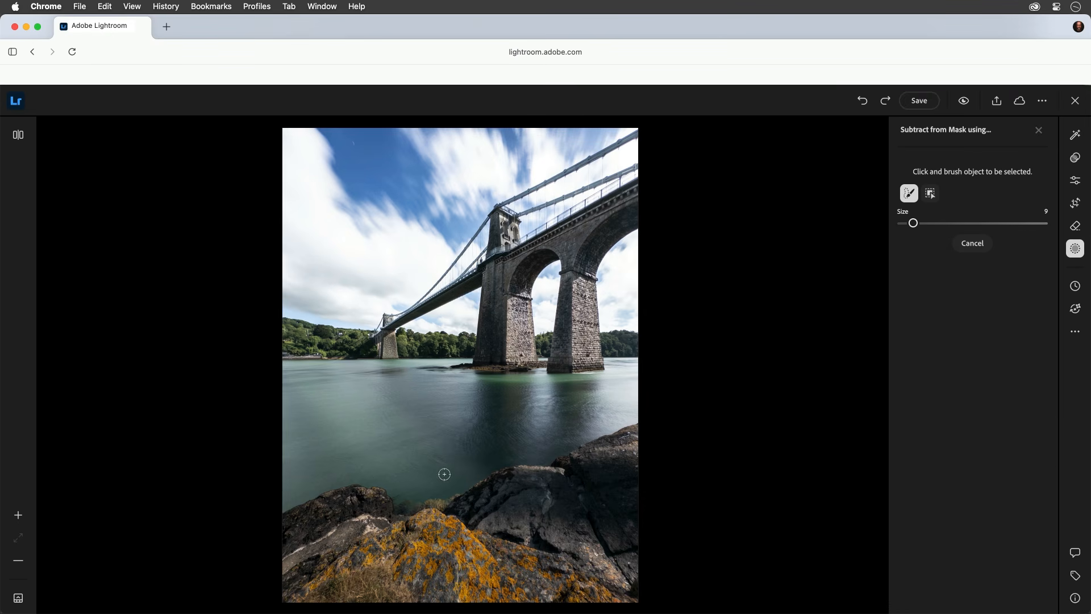
pyautogui.moveTo(388, 505)
pyautogui.mouseDown()
pyautogui.moveTo(385, 488)
pyautogui.moveTo(360, 485)
pyautogui.moveTo(290, 505)
pyautogui.moveTo(285, 558)
pyautogui.moveTo(394, 510)
pyautogui.mouseUp()
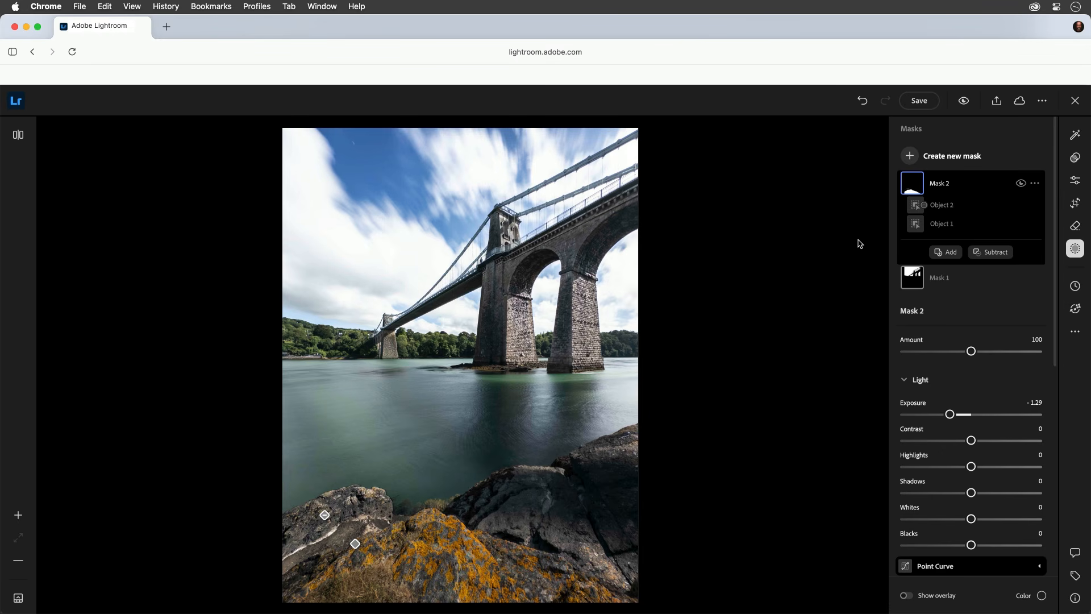
pyautogui.click(909, 155)
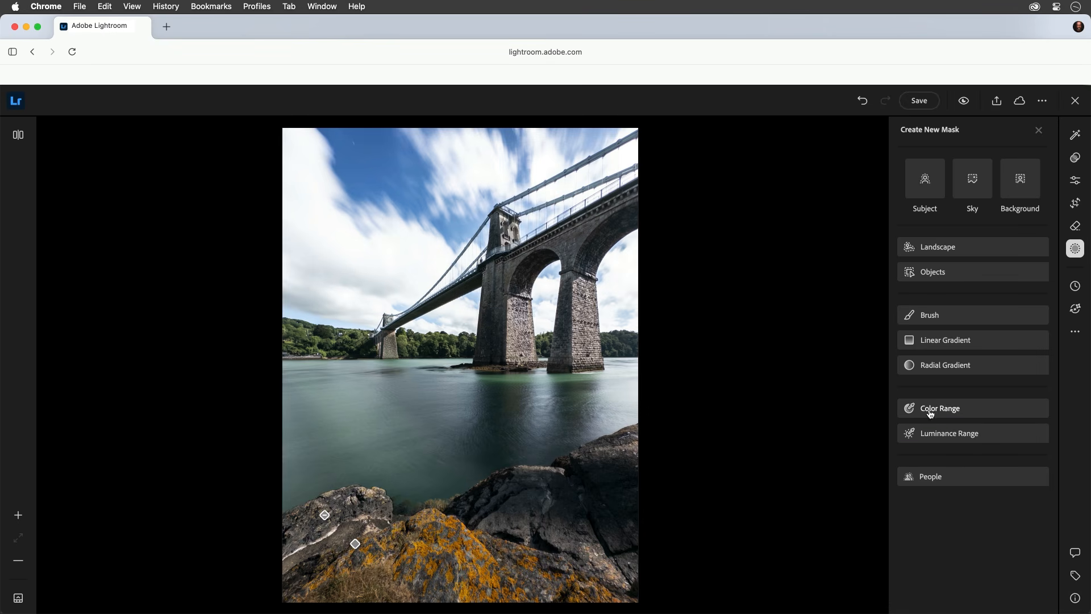
pyautogui.click(1040, 133)
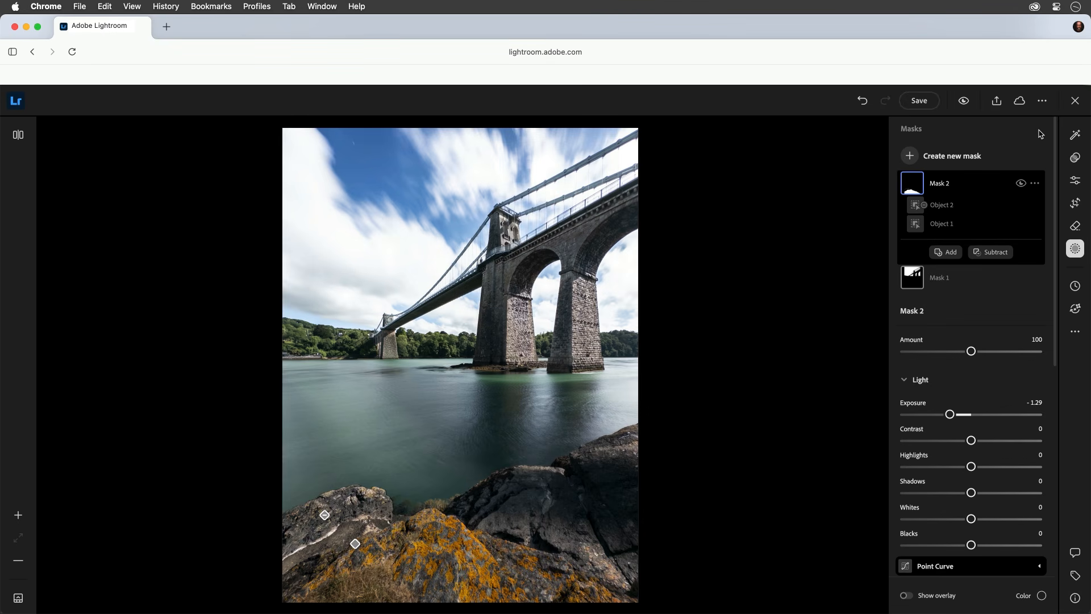
# Rename Mask 2 as "Rocks" and toggle its visibility off and on to compare the effect.
pyautogui.click(1037, 185)
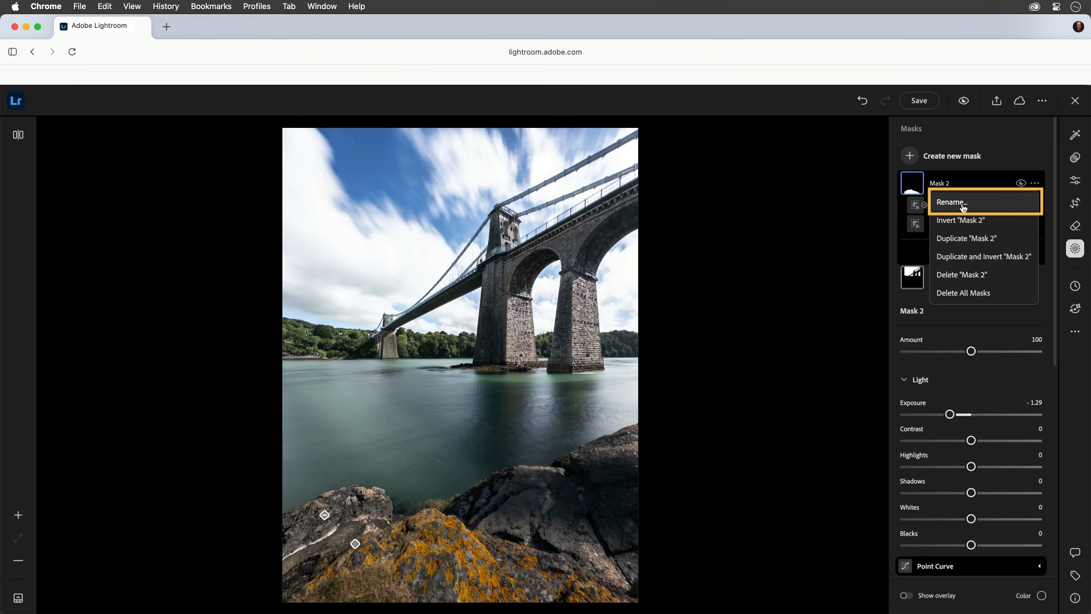
pyautogui.click(963, 205)
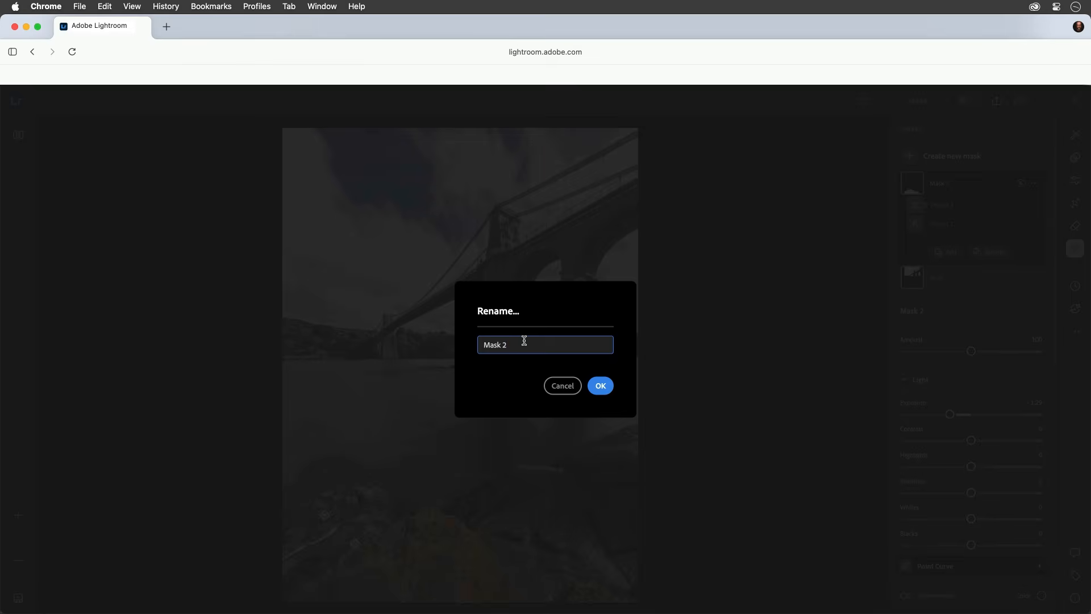
pyautogui.moveTo(523, 342); pyautogui.dragTo(477, 345)
pyautogui.write('Rocks')
pyautogui.press('Return')
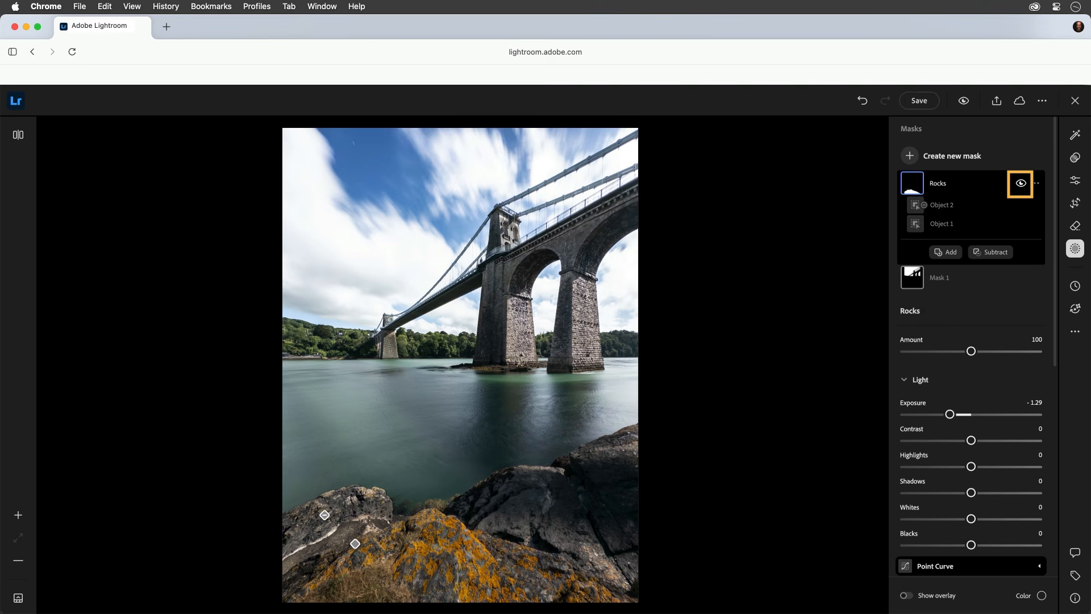
pyautogui.click(1021, 183)
pyautogui.click(1021, 183)
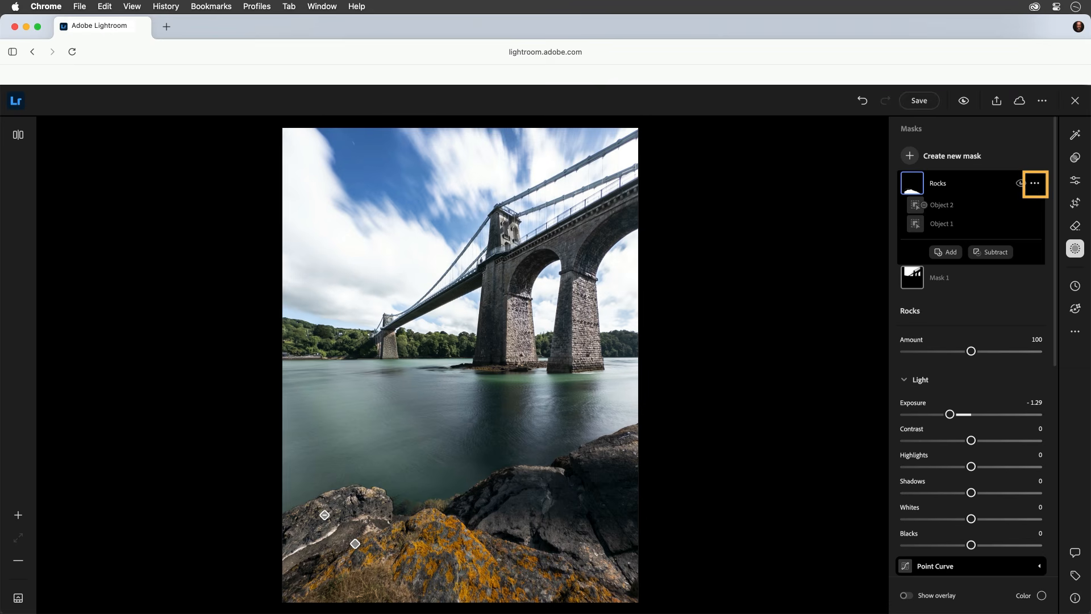
# Delete all masks from the bridge photo.
pyautogui.click(1034, 183)
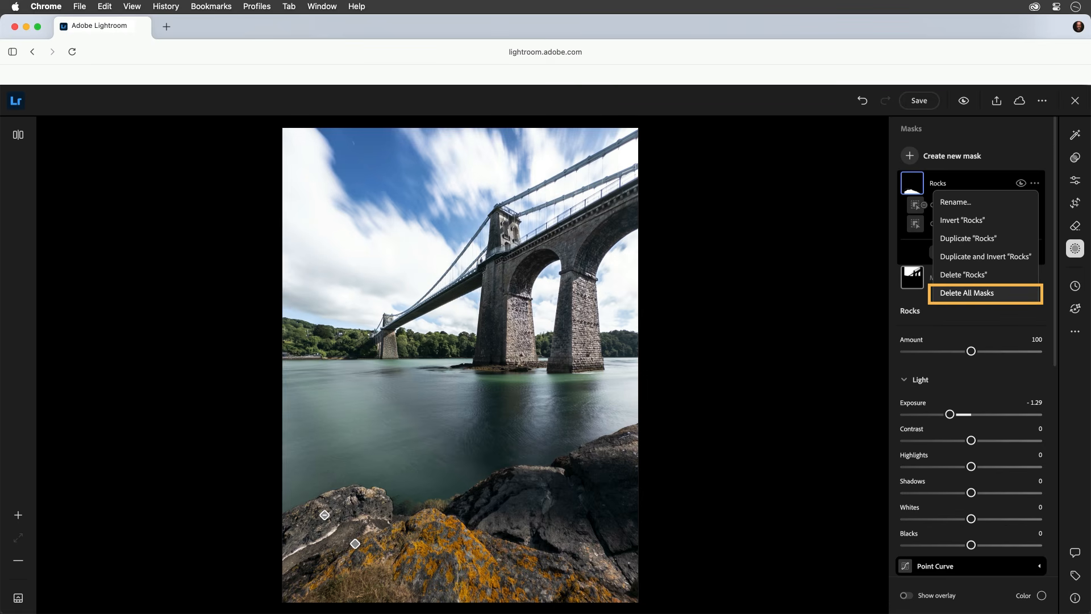
pyautogui.click(967, 293)
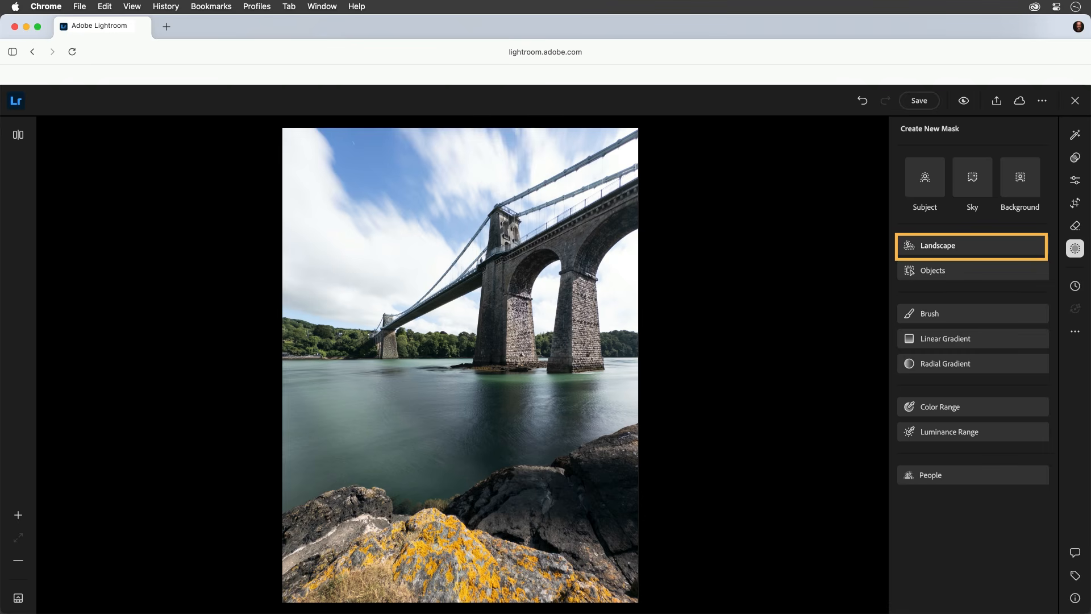
# Create separate Landscape masks for Sky, Architecture, Vegetation, Water and Natural ground in the bridge photo.
pyautogui.click(972, 245)
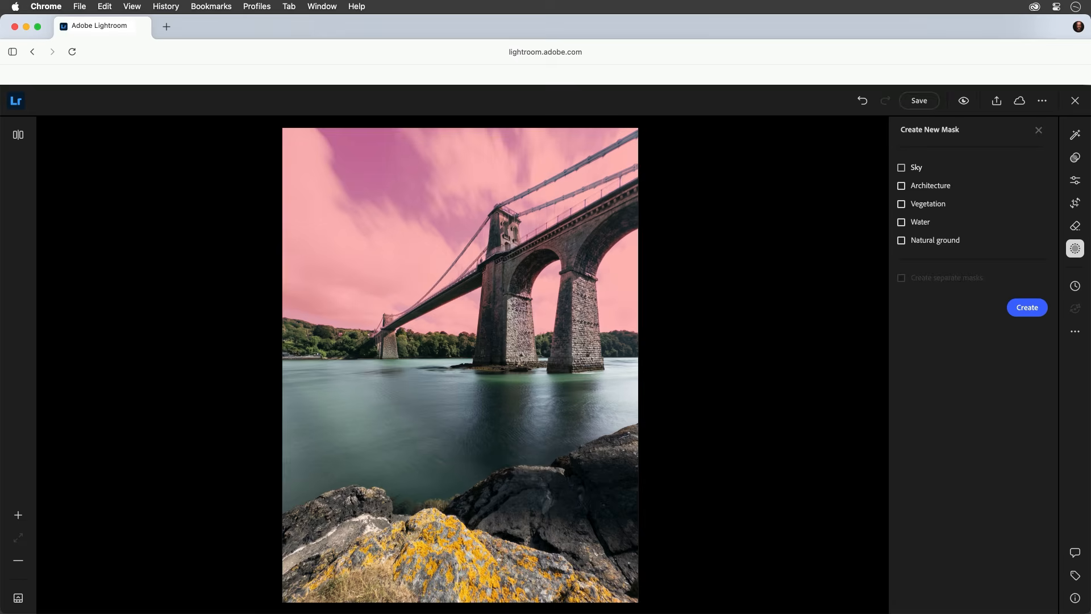
pyautogui.click(901, 167)
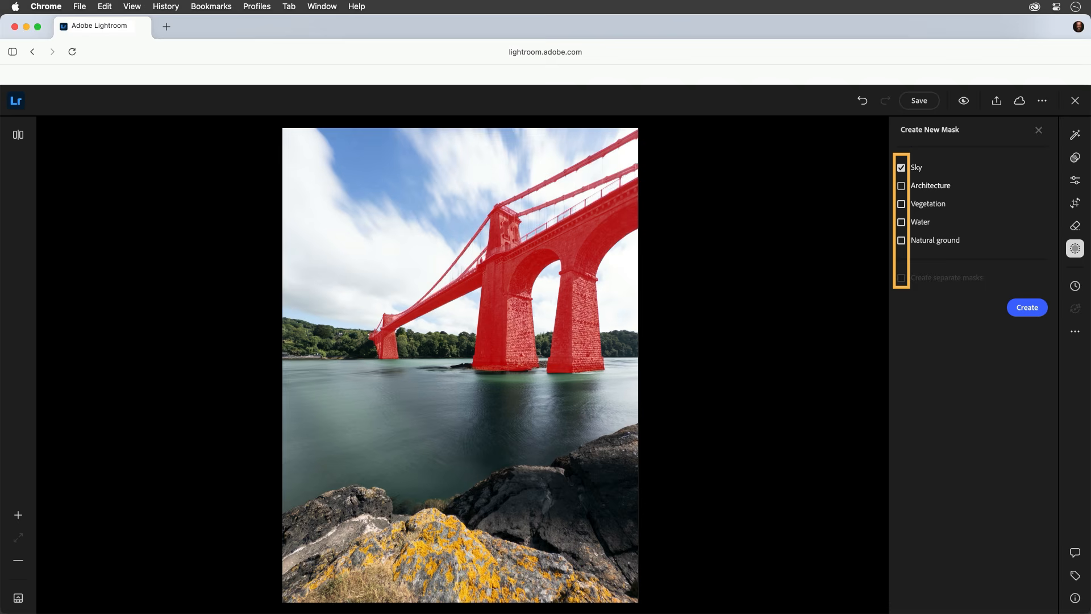
pyautogui.click(901, 186)
pyautogui.click(901, 204)
pyautogui.click(901, 222)
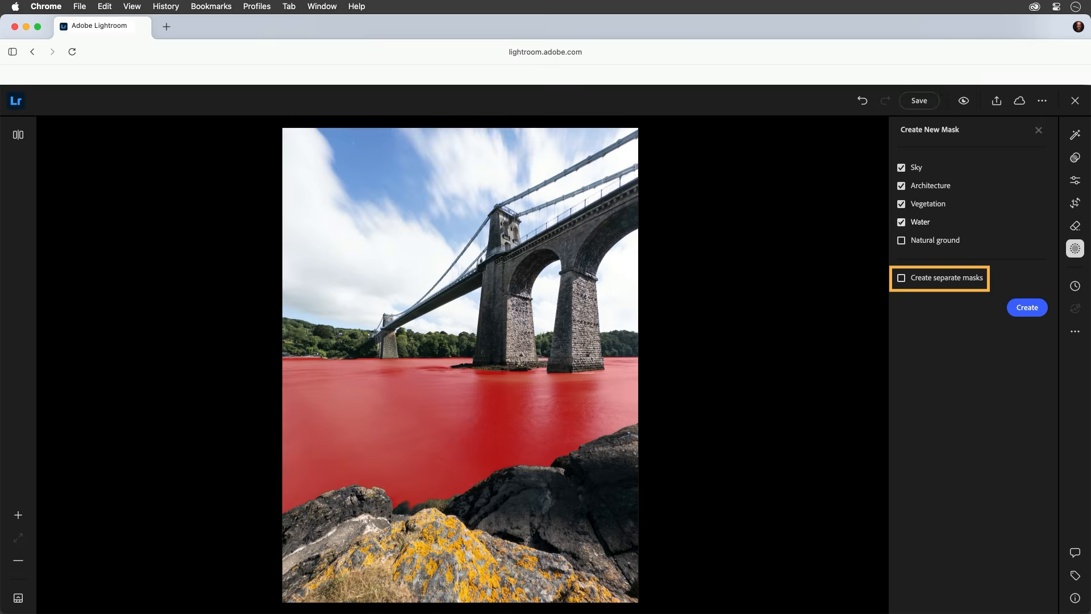
pyautogui.click(902, 278)
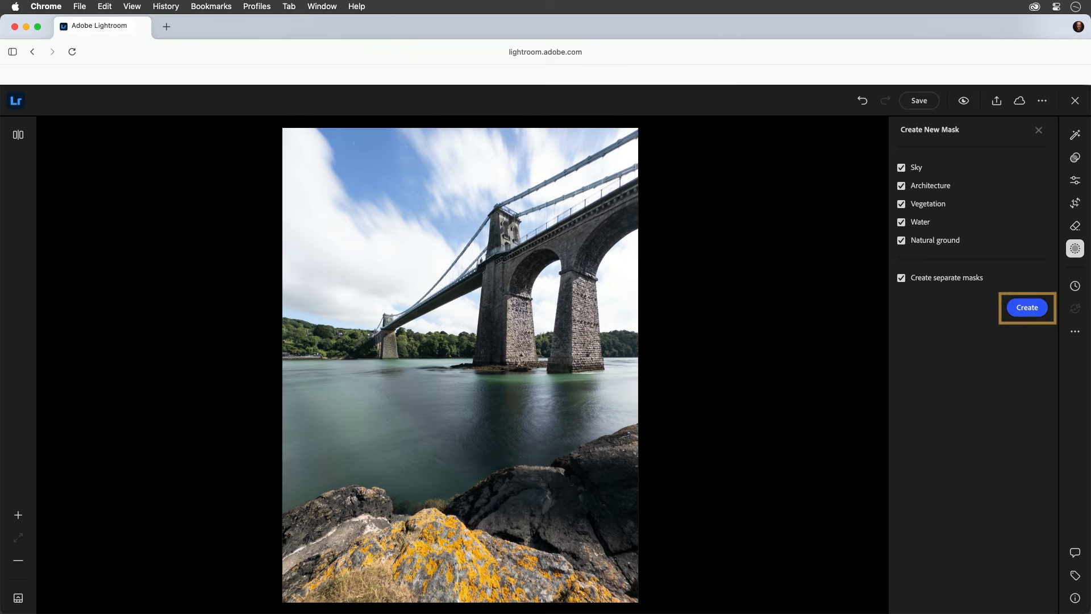
pyautogui.click(1026, 307)
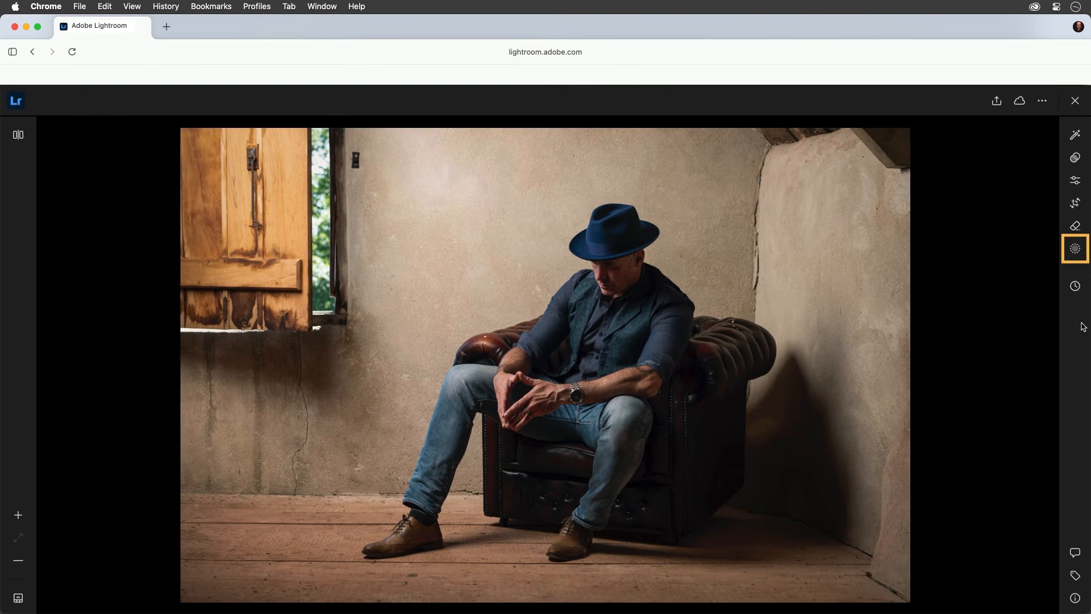
# Create a People mask covering the entire seated man and raise its Exposure to +0.37.
pyautogui.click(1075, 251)
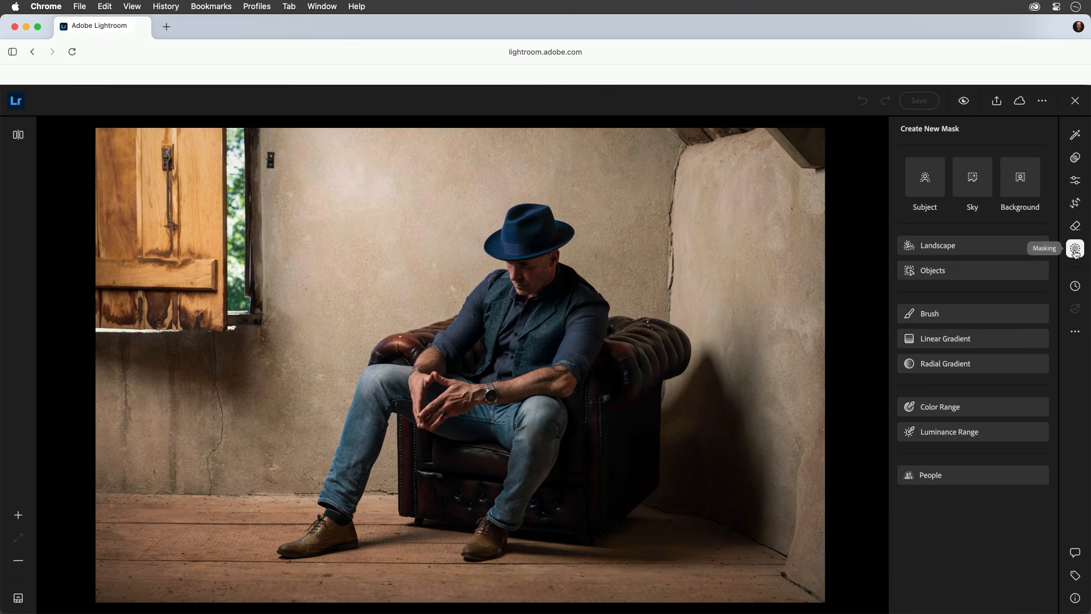
pyautogui.click(933, 475)
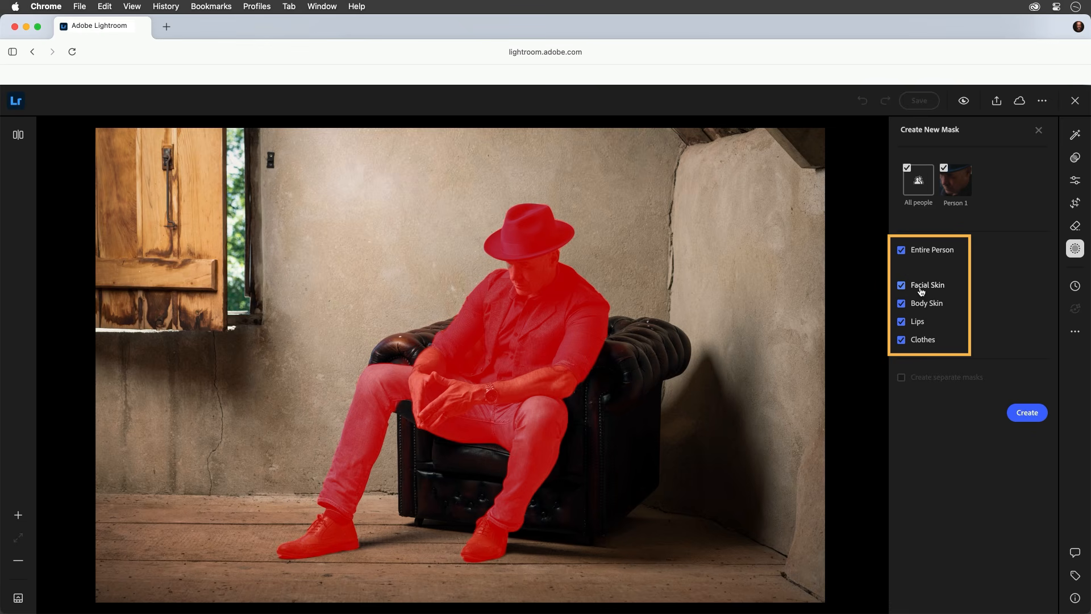
pyautogui.click(1028, 414)
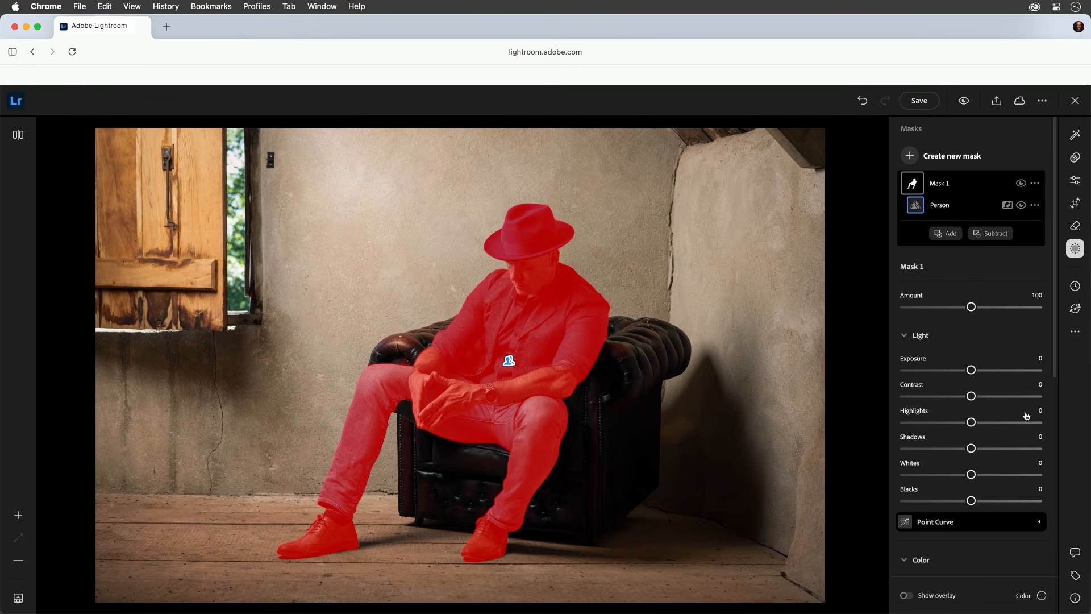
pyautogui.moveTo(973, 371); pyautogui.dragTo(976, 373)
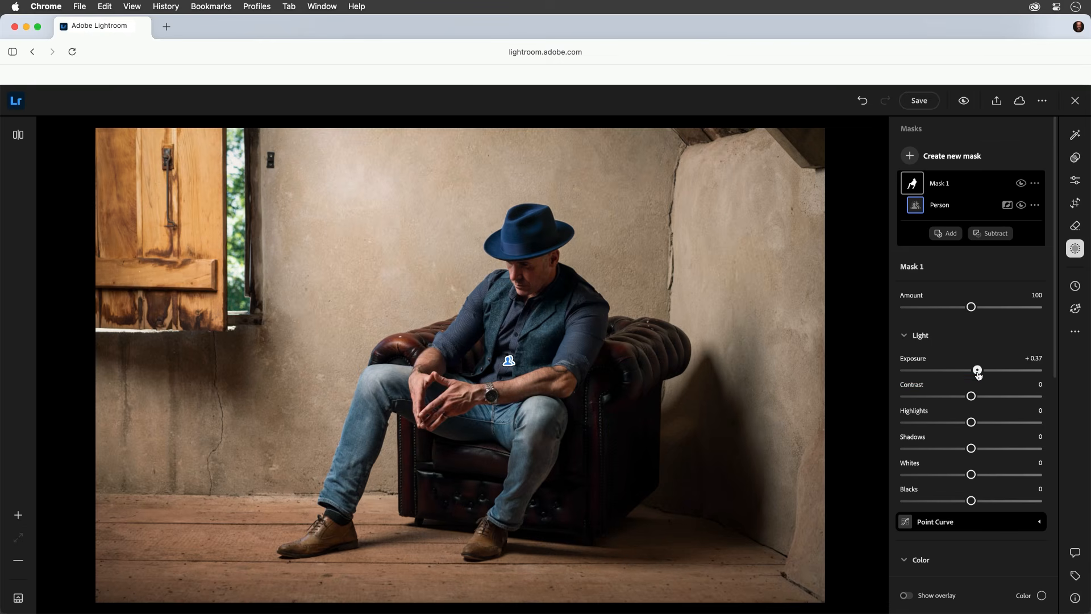
# Create a Background mask around the seated man and lower its Exposure to -0.42.
pyautogui.click(911, 155)
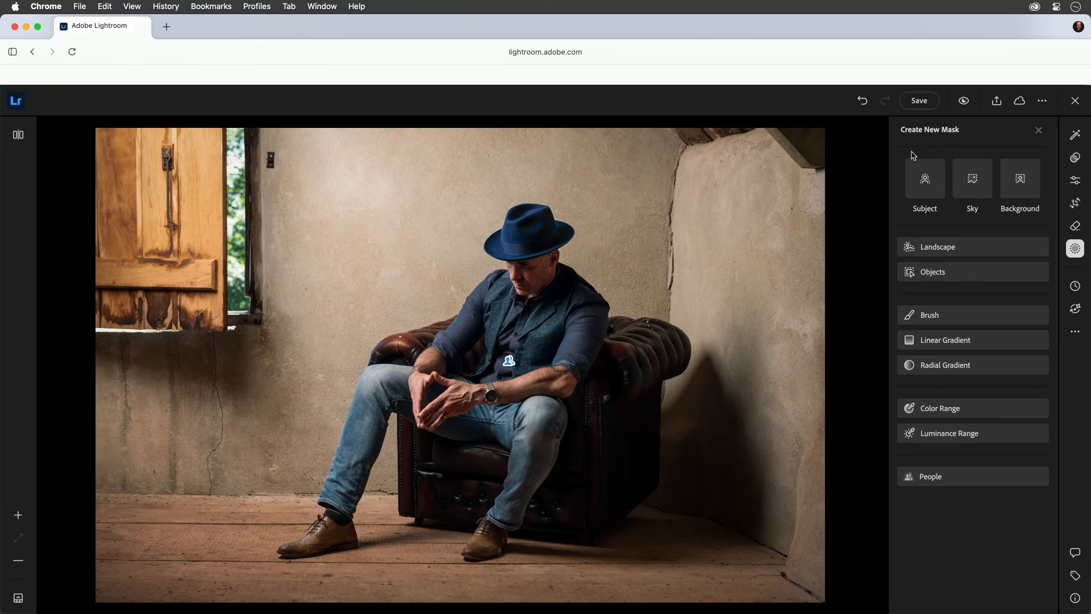
pyautogui.click(1016, 182)
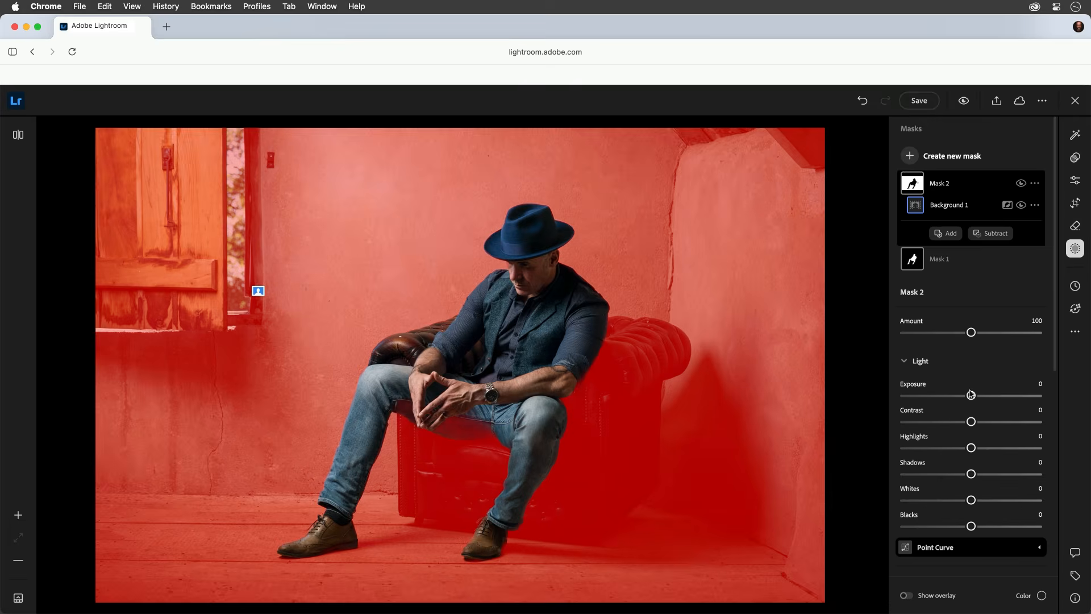
pyautogui.moveTo(971, 396); pyautogui.dragTo(964, 396)
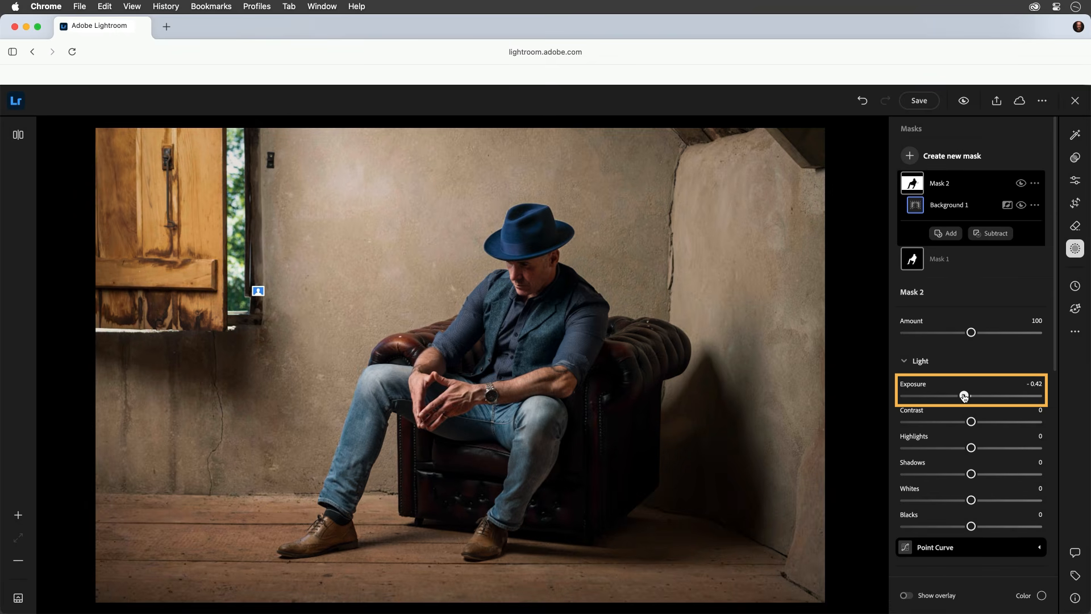